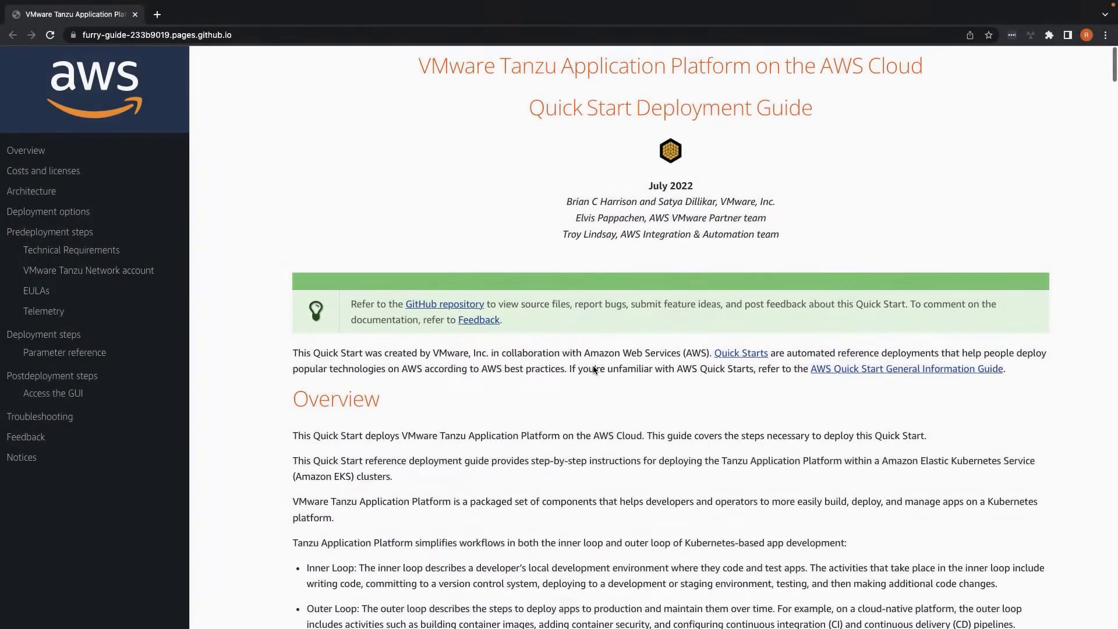
pyautogui.scroll(-1, 594, 366)
pyautogui.scroll(-2, 594, 365)
pyautogui.scroll(-1, 593, 369)
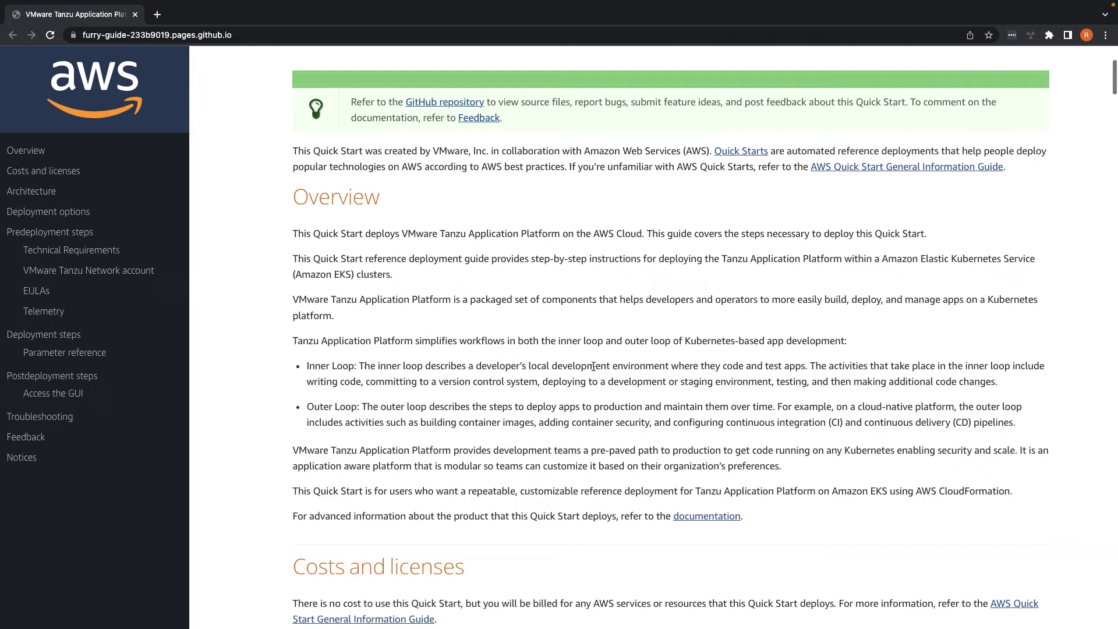
pyautogui.scroll(-2, 593, 370)
pyautogui.scroll(-1, 594, 369)
pyautogui.scroll(-2, 594, 370)
pyautogui.scroll(-2, 593, 369)
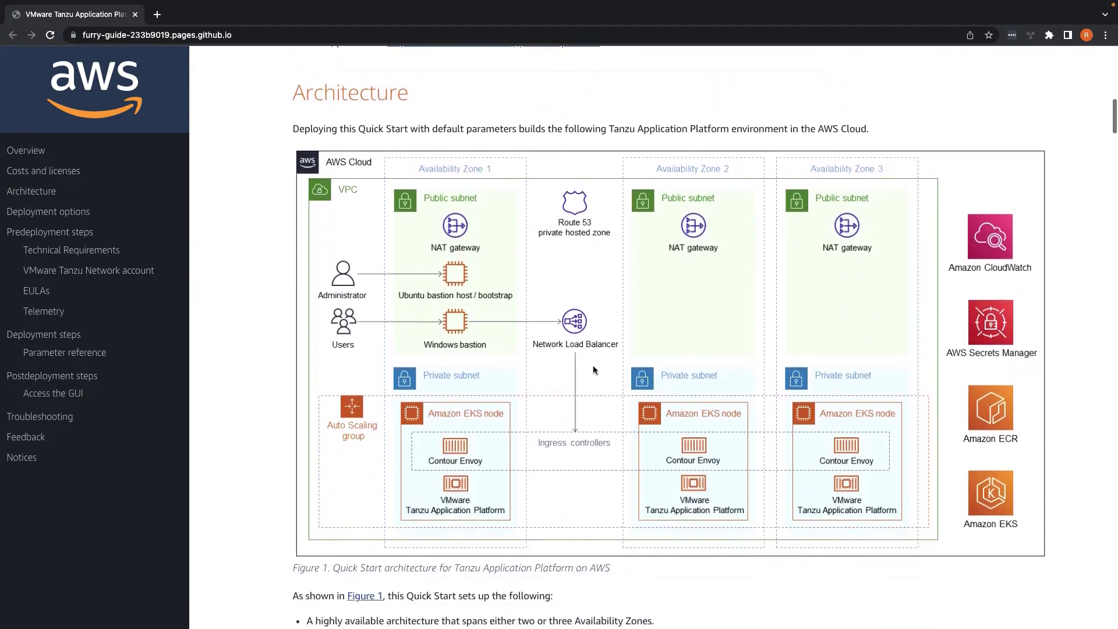
pyautogui.scroll(-1, 593, 369)
pyautogui.scroll(-1, 593, 370)
pyautogui.scroll(-1, 593, 369)
pyautogui.scroll(-2, 593, 366)
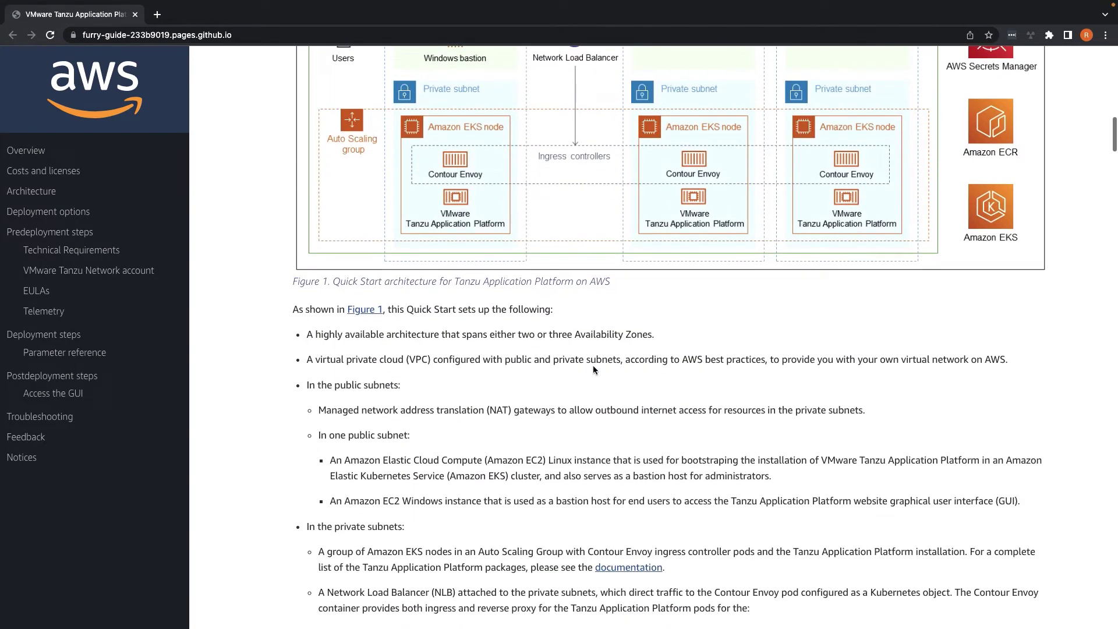
pyautogui.scroll(-2, 593, 366)
pyautogui.scroll(-1, 593, 366)
pyautogui.scroll(-2, 593, 366)
pyautogui.scroll(-1, 593, 365)
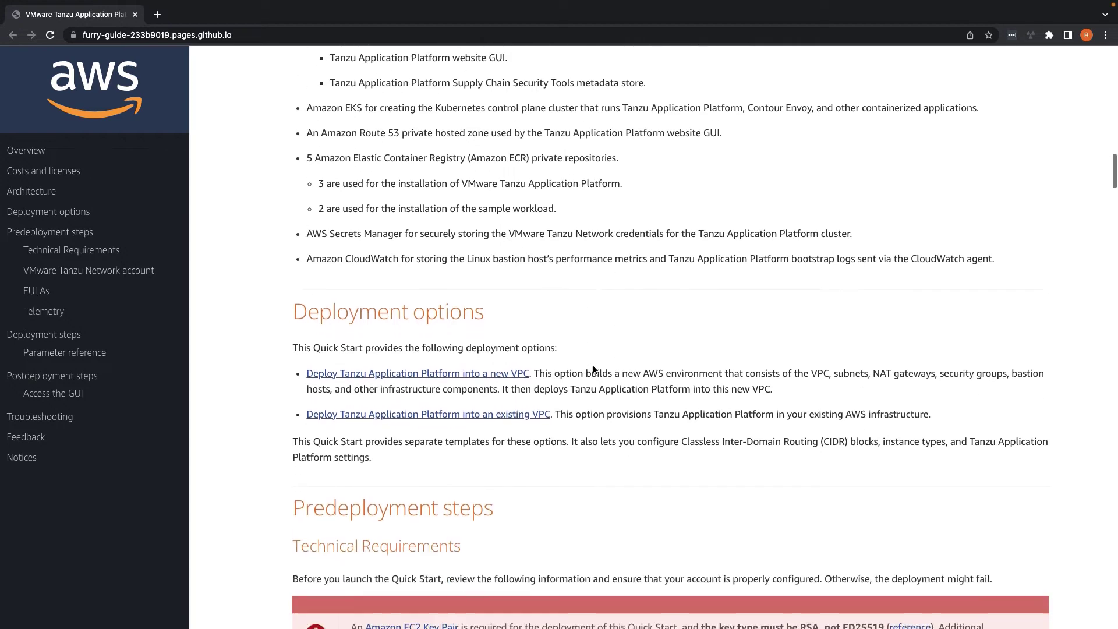
pyautogui.scroll(-1, 594, 365)
pyautogui.scroll(-3, 594, 365)
pyautogui.scroll(-1, 593, 366)
pyautogui.scroll(-1, 594, 365)
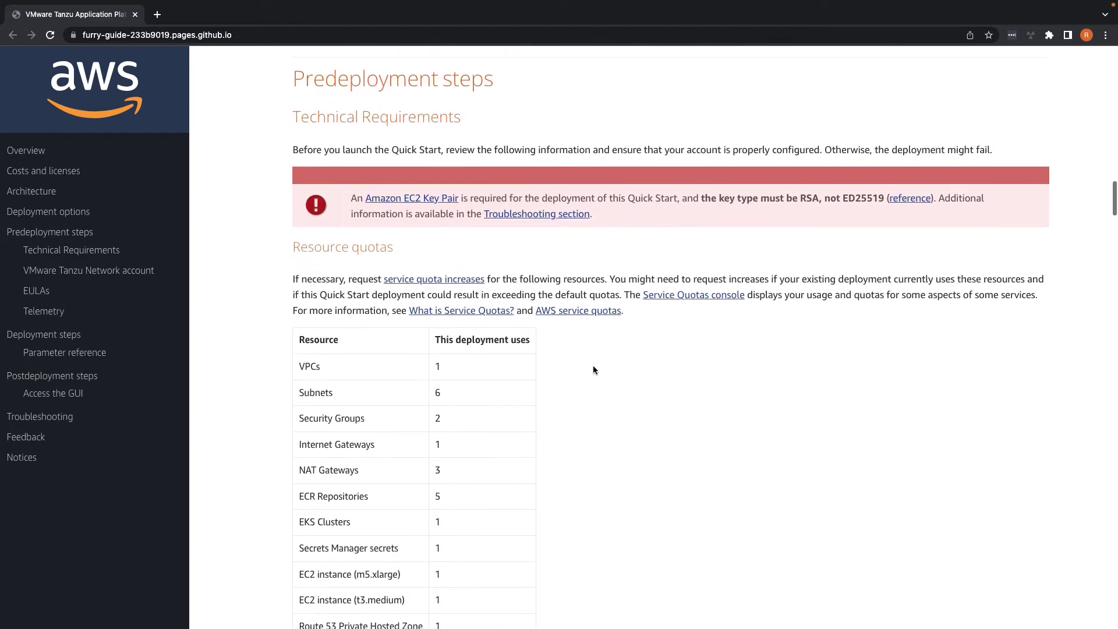
pyautogui.scroll(-2, 594, 365)
pyautogui.scroll(-1, 593, 365)
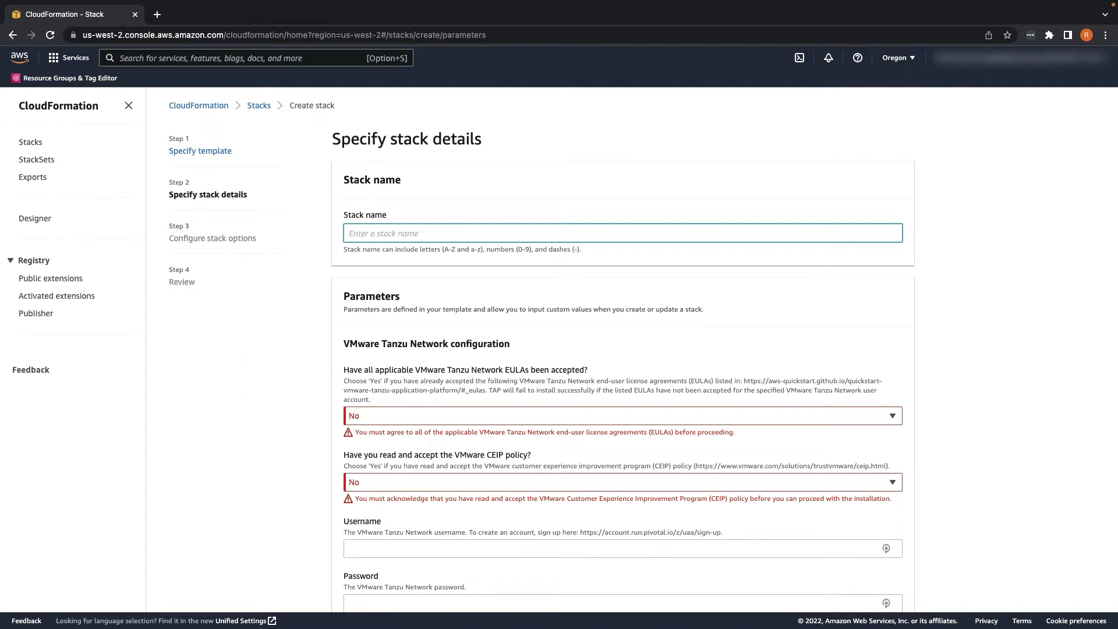
pyautogui.write('t')
pyautogui.write('ap-on-aws')
# - Accept the Tanzu Network EULAs and the VMware CEIP policy by setting both to Yes
pyautogui.click(505, 417)
pyautogui.click(489, 452)
pyautogui.click(484, 473)
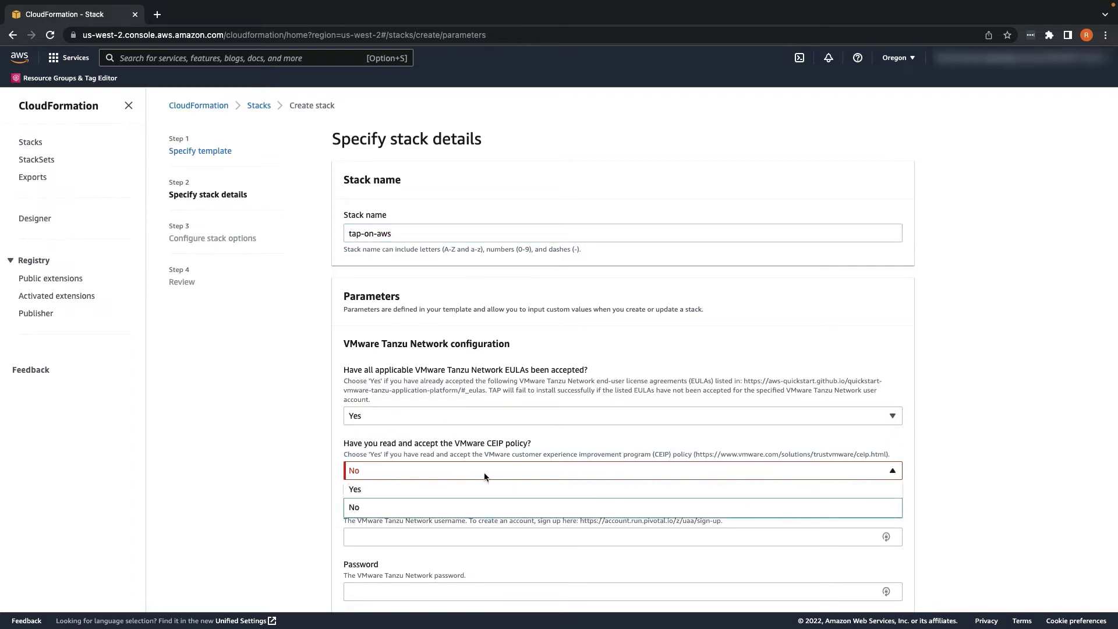
pyautogui.click(484, 507)
pyautogui.scroll(-3, 472, 519)
# - Paste the Tanzu Network username, password and API token, then enter the domain tap-on-aws.com
pyautogui.click(393, 364)
pyautogui.hotkey('ctrl', 'v')
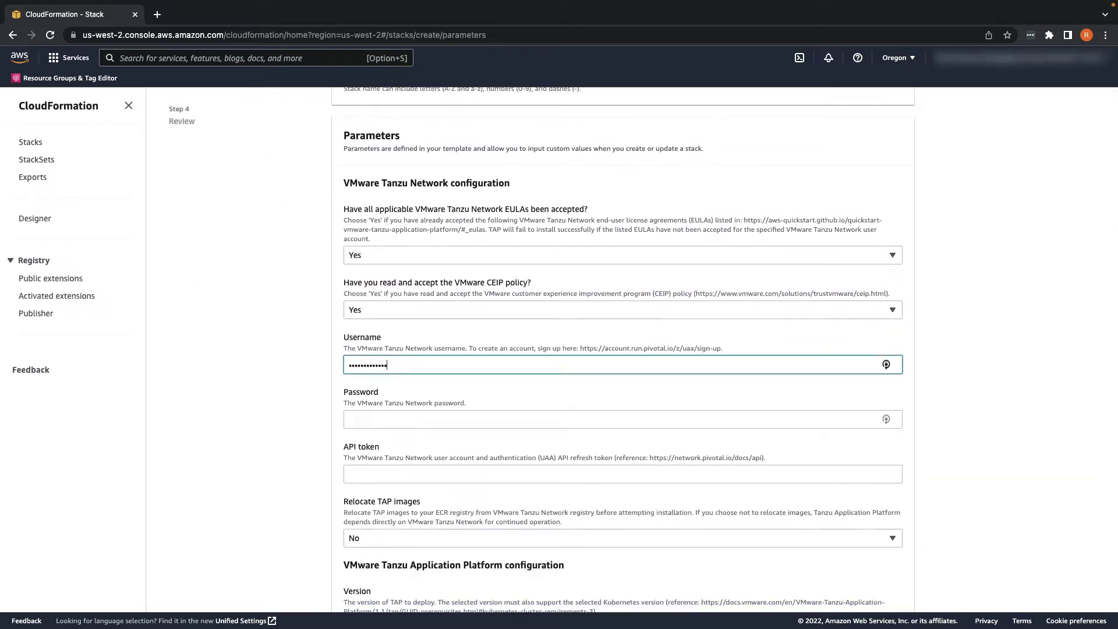
pyautogui.press('Tab')
pyautogui.hotkey('ctrl', 'v')
pyautogui.press('Tab')
pyautogui.hotkey('ctrl', 'v')
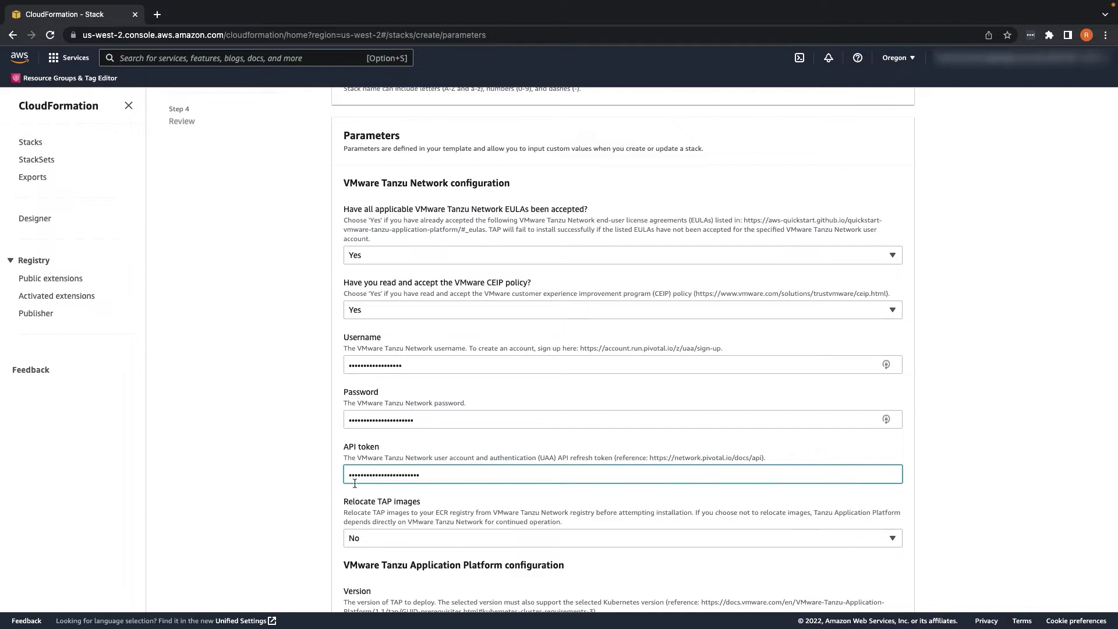
pyautogui.scroll(-3, 354, 484)
pyautogui.scroll(-2, 355, 483)
pyautogui.click(355, 461)
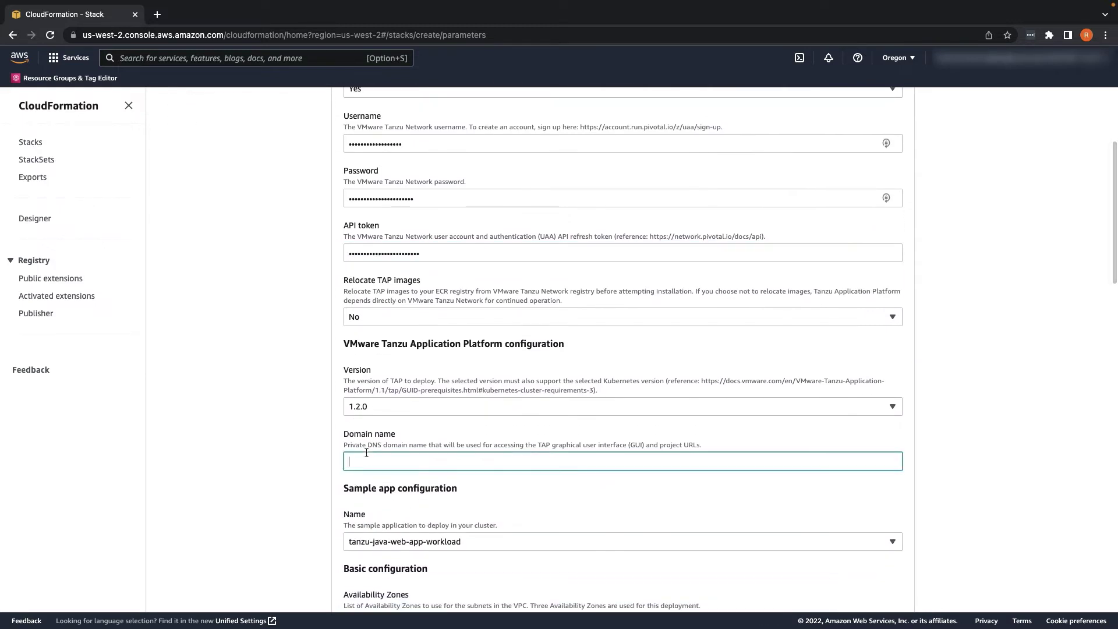
pyautogui.write('tap-on-aws.com')
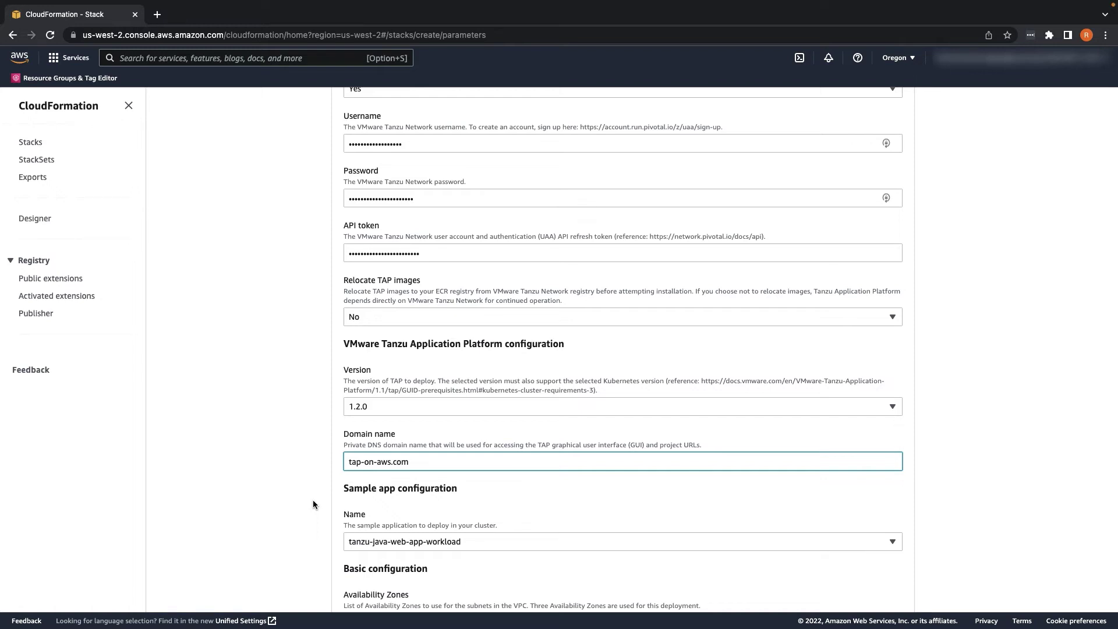
pyautogui.scroll(-1, 313, 505)
pyautogui.scroll(-1, 313, 504)
pyautogui.scroll(-1, 313, 504)
pyautogui.scroll(-1, 314, 504)
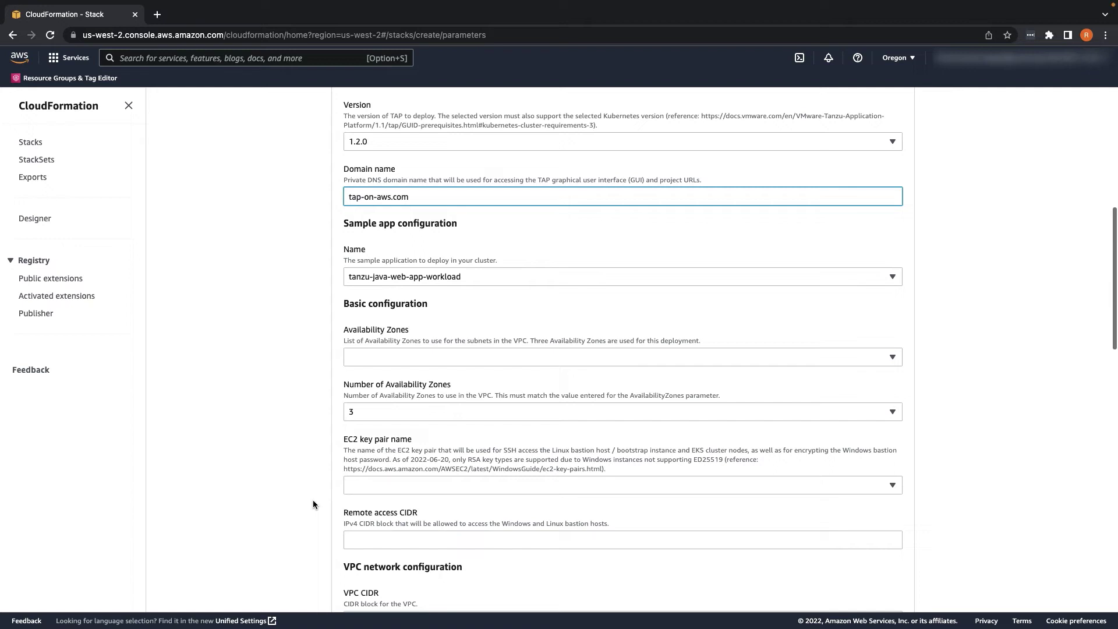
# - Select availability zones us-west-2a, us-west-2b and us-west-2c
pyautogui.click(393, 358)
pyautogui.click(353, 396)
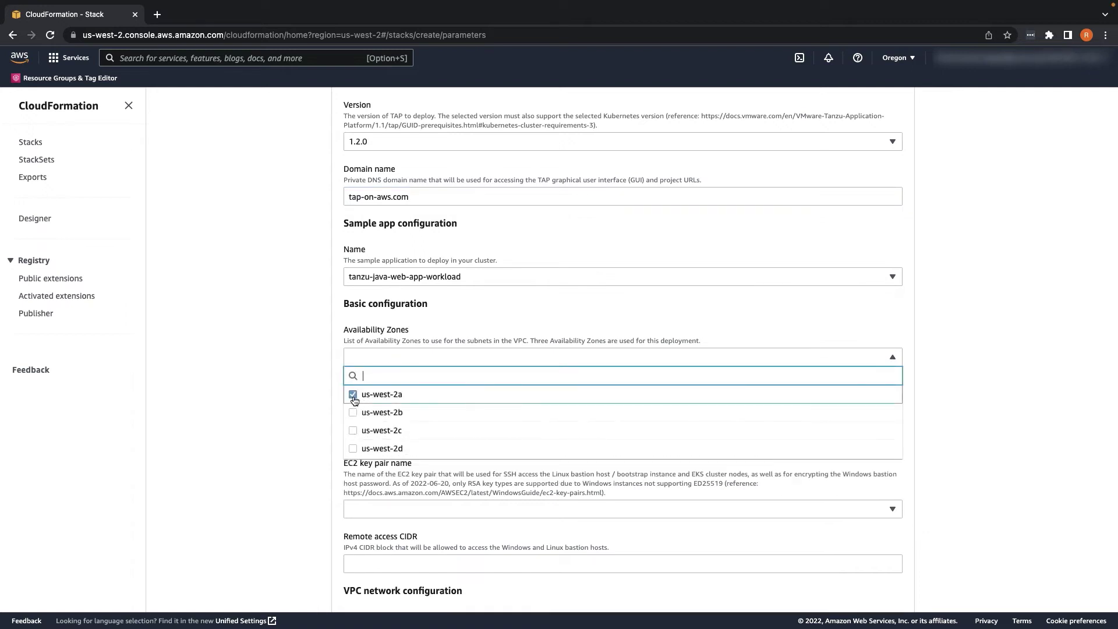
pyautogui.click(353, 430)
pyautogui.click(309, 433)
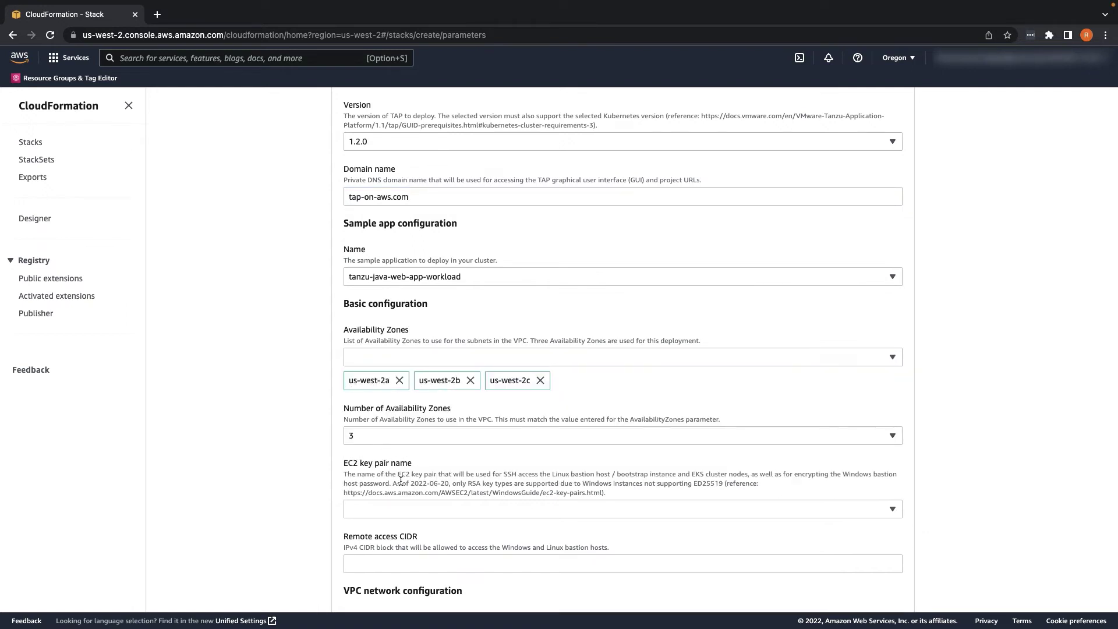
pyautogui.scroll(-1, 401, 481)
# - Choose the tap key pair, remote access CIDR 0.0.0.0/0 and EKS cluster name tap-on-aws
pyautogui.click(393, 463)
pyautogui.click(385, 499)
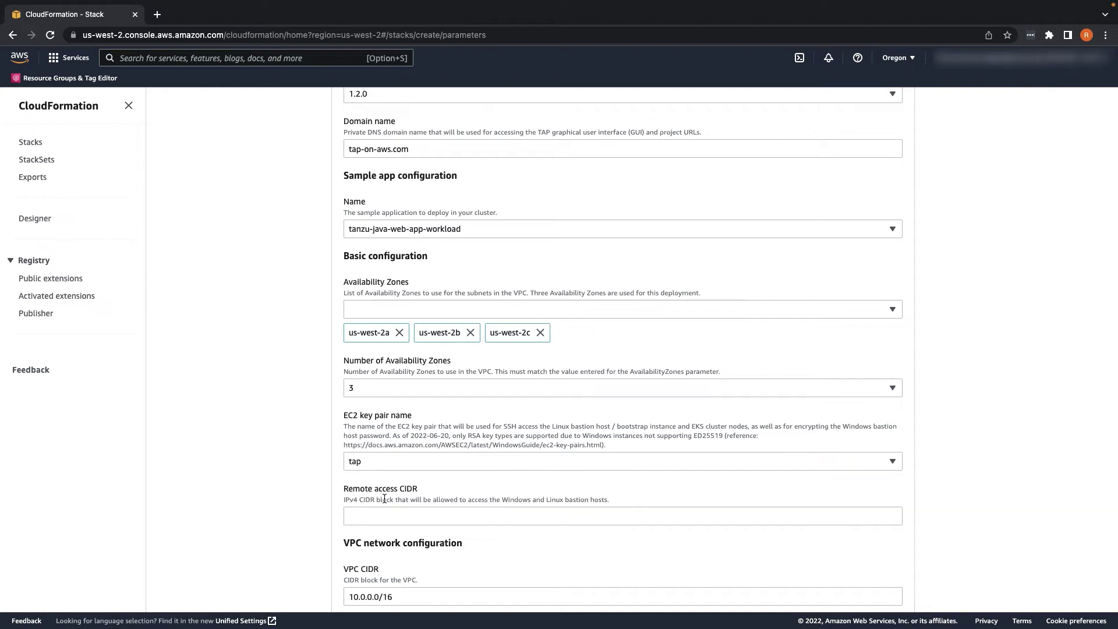
pyautogui.click(376, 517)
pyautogui.write('0.0.0.0/0')
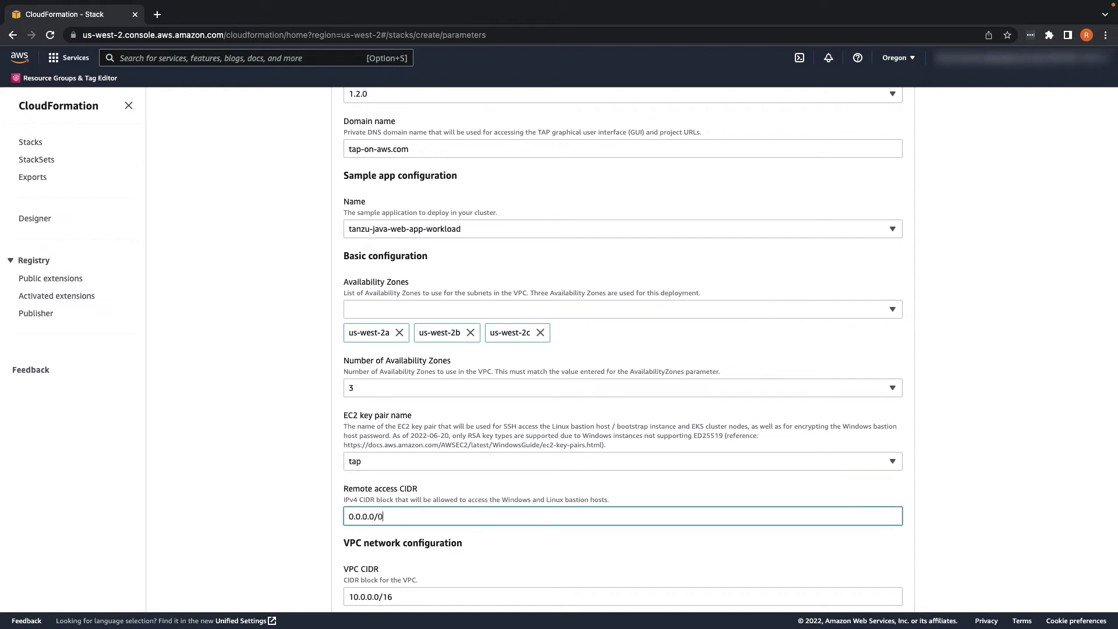
pyautogui.scroll(-1, 324, 519)
pyautogui.scroll(-2, 323, 519)
pyautogui.scroll(-1, 323, 520)
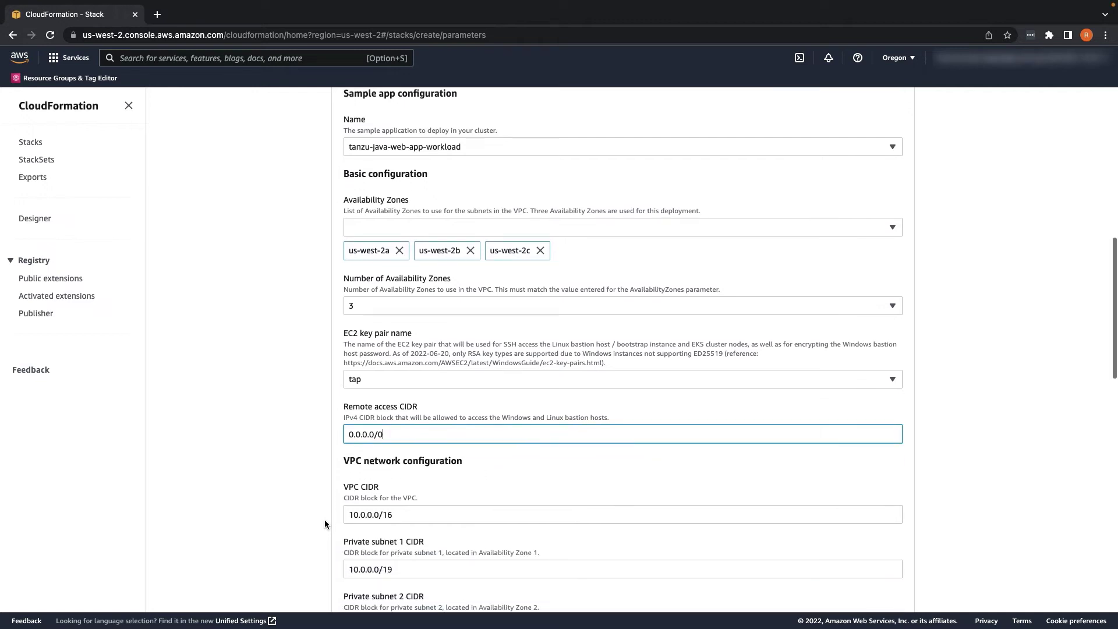
pyautogui.scroll(-1, 324, 519)
pyautogui.scroll(-2, 324, 520)
pyautogui.scroll(-2, 324, 519)
pyautogui.scroll(-2, 324, 519)
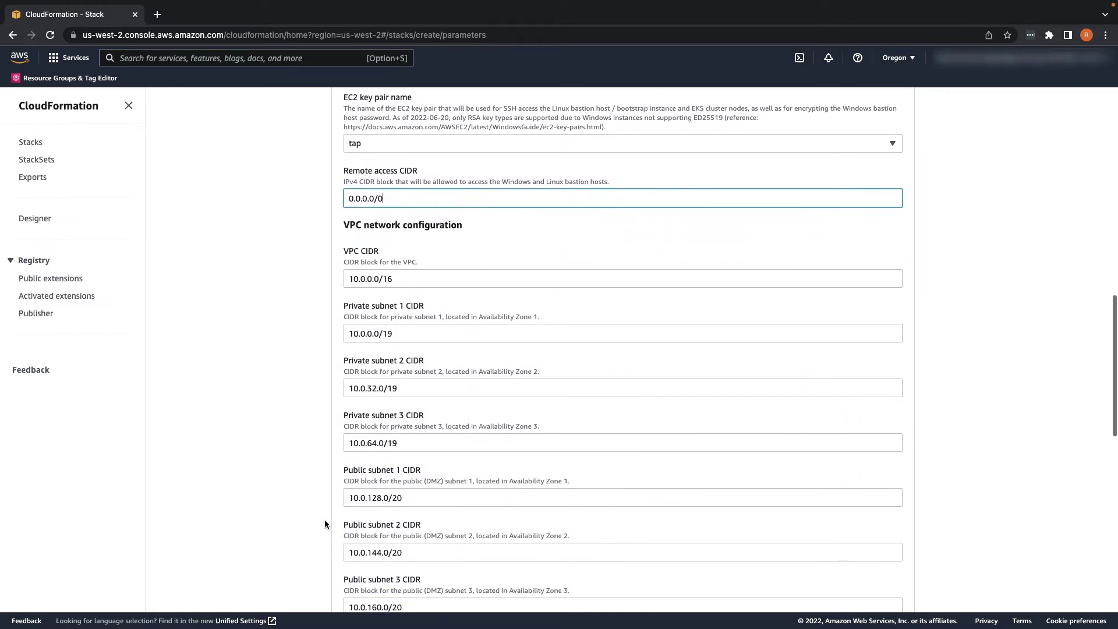
pyautogui.scroll(-2, 324, 520)
pyautogui.scroll(-2, 324, 523)
pyautogui.scroll(-1, 324, 523)
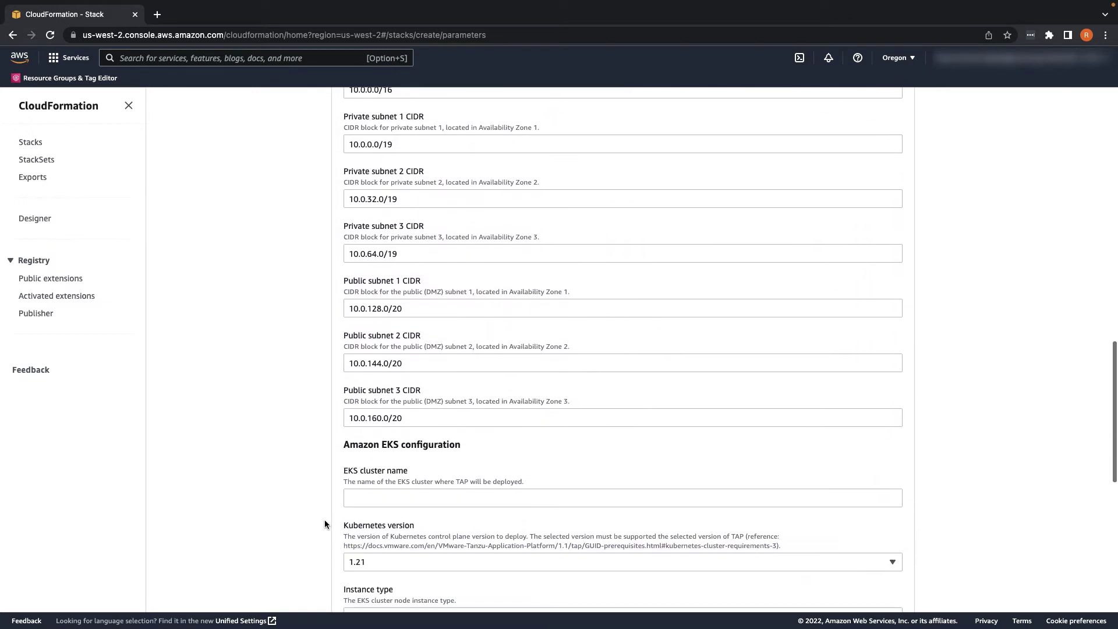
pyautogui.click(362, 500)
pyautogui.write('tap-on-aws')
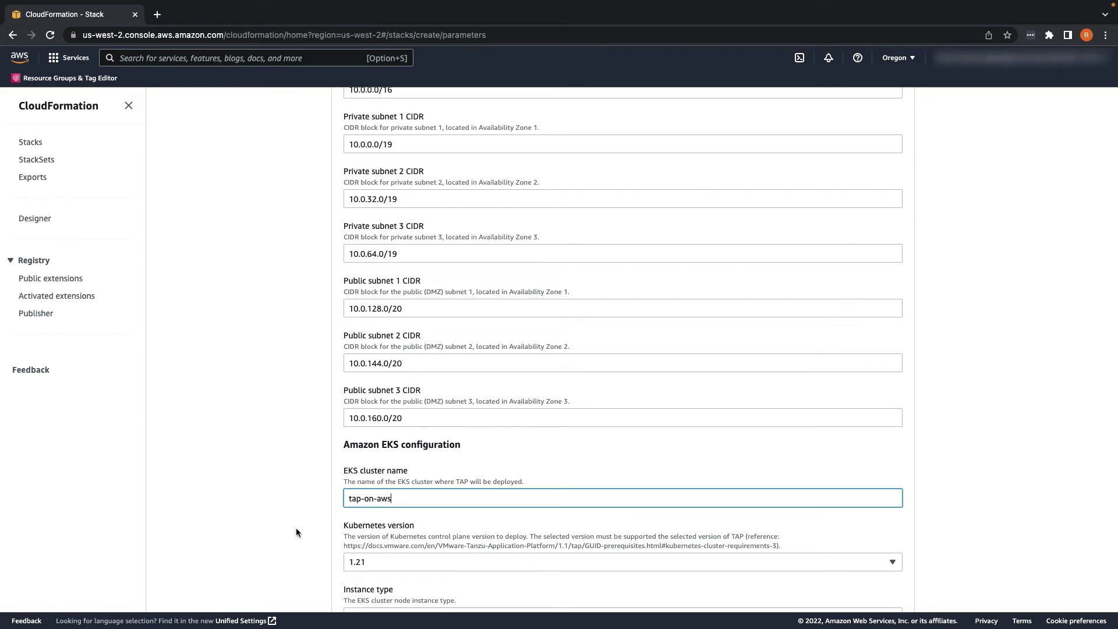
pyautogui.click(296, 527)
pyautogui.scroll(-1, 295, 528)
pyautogui.scroll(-3, 296, 530)
pyautogui.scroll(-2, 296, 530)
pyautogui.scroll(-3, 295, 530)
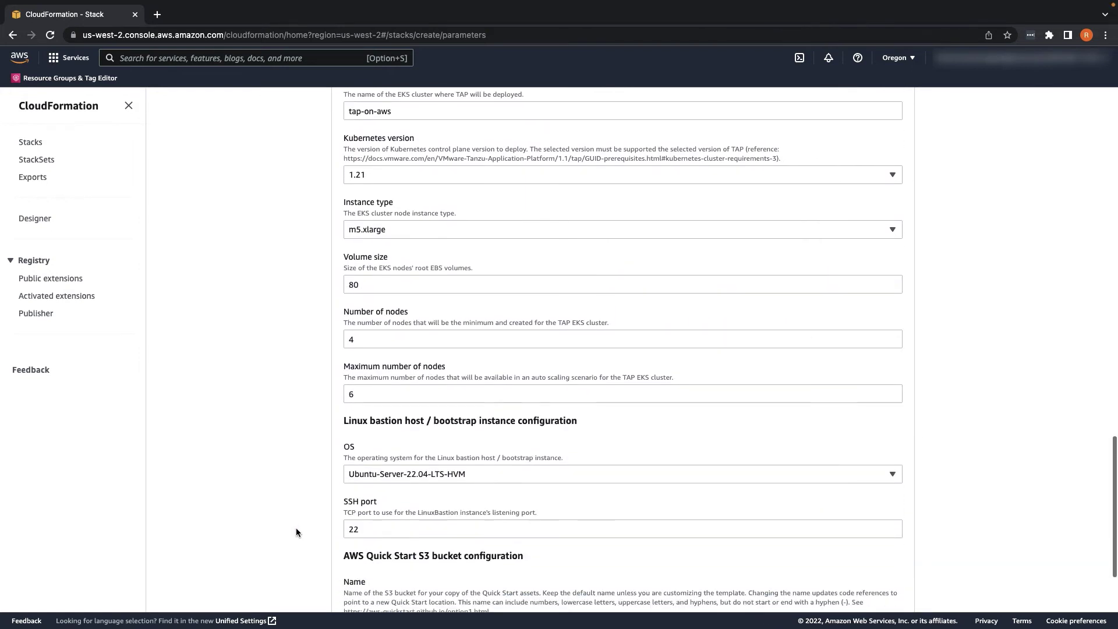
pyautogui.scroll(-2, 296, 530)
pyautogui.scroll(-2, 296, 528)
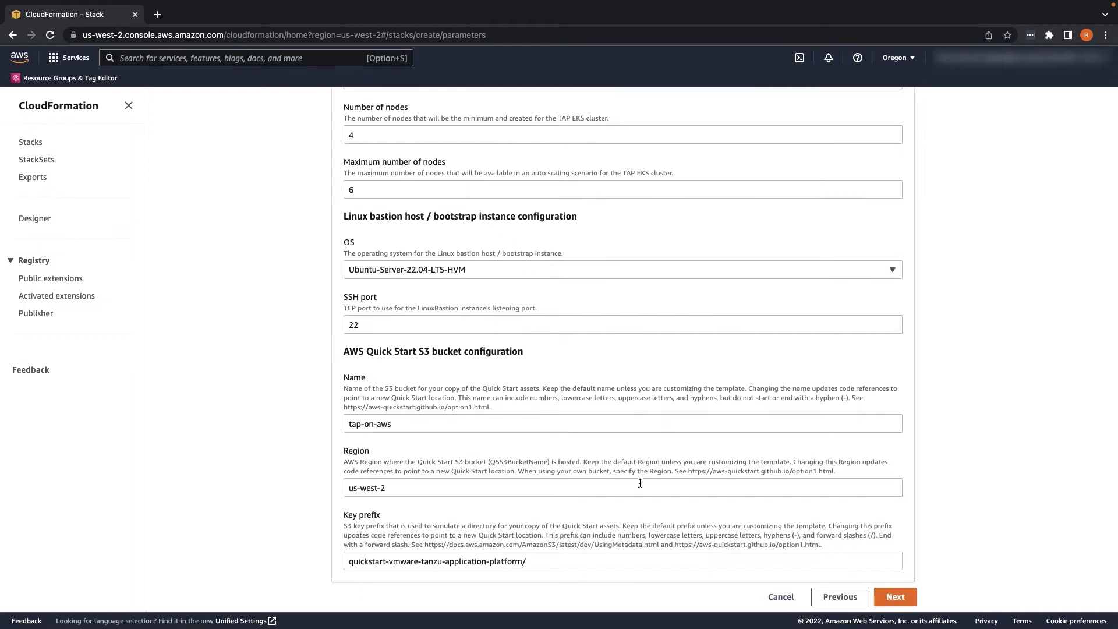
# - On the review page, acknowledge the IAM and CAPABILITY_AUTO_EXPAND capabilities and create the tap-on-aws stack
pyautogui.click(894, 599)
pyautogui.scroll(-2, 955, 515)
pyautogui.scroll(-5, 956, 515)
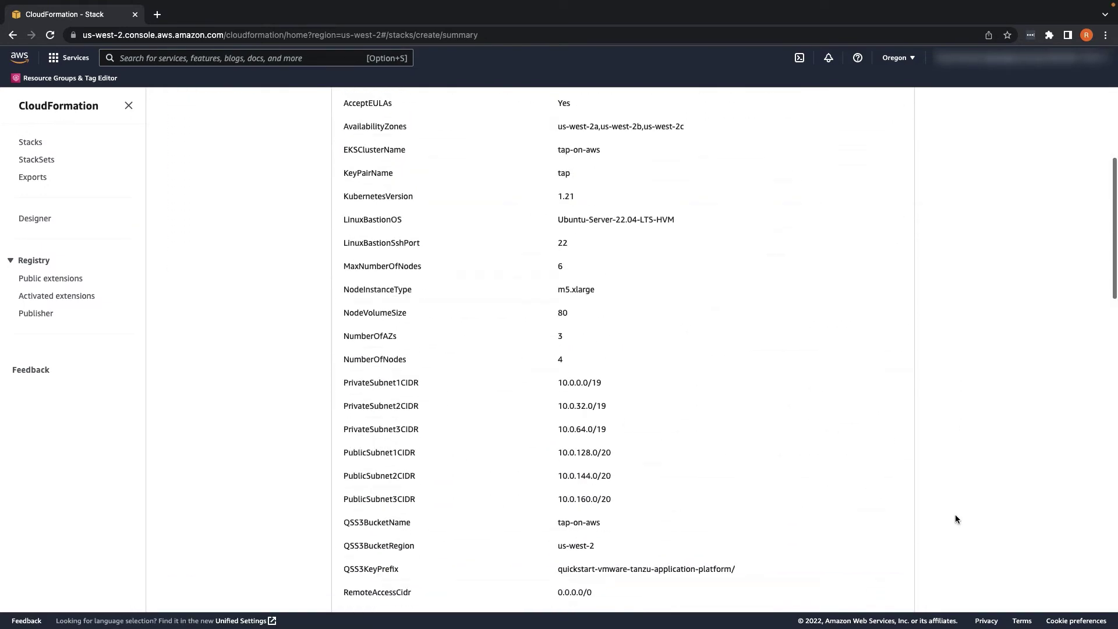
pyautogui.scroll(-3, 955, 515)
pyautogui.scroll(-3, 955, 519)
pyautogui.scroll(-4, 955, 519)
pyautogui.scroll(-3, 955, 519)
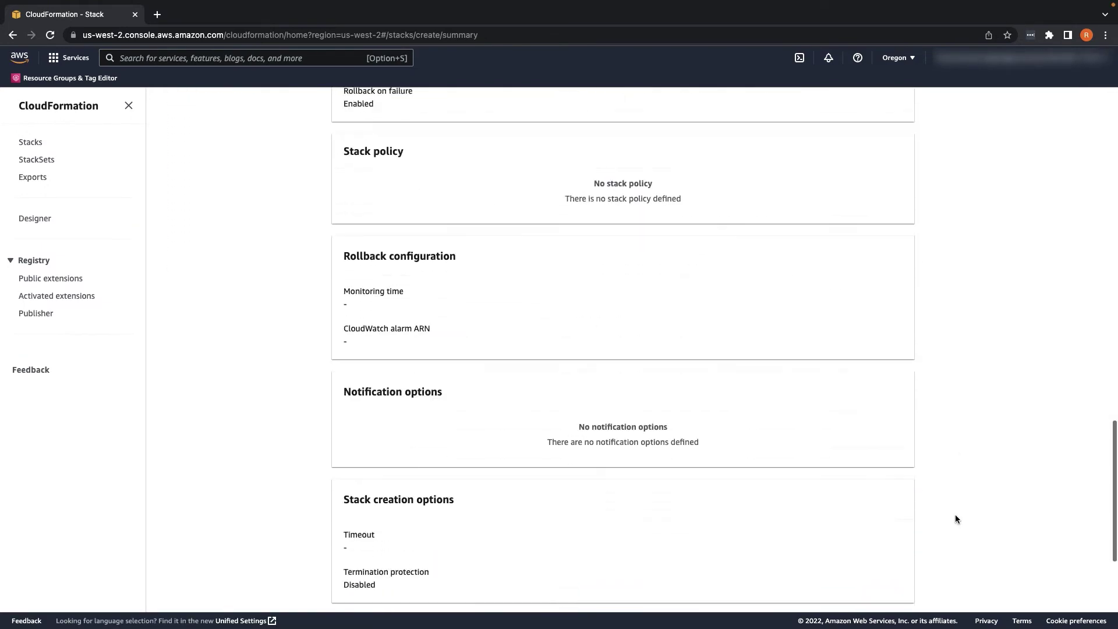
pyautogui.scroll(-3, 955, 519)
pyautogui.click(361, 531)
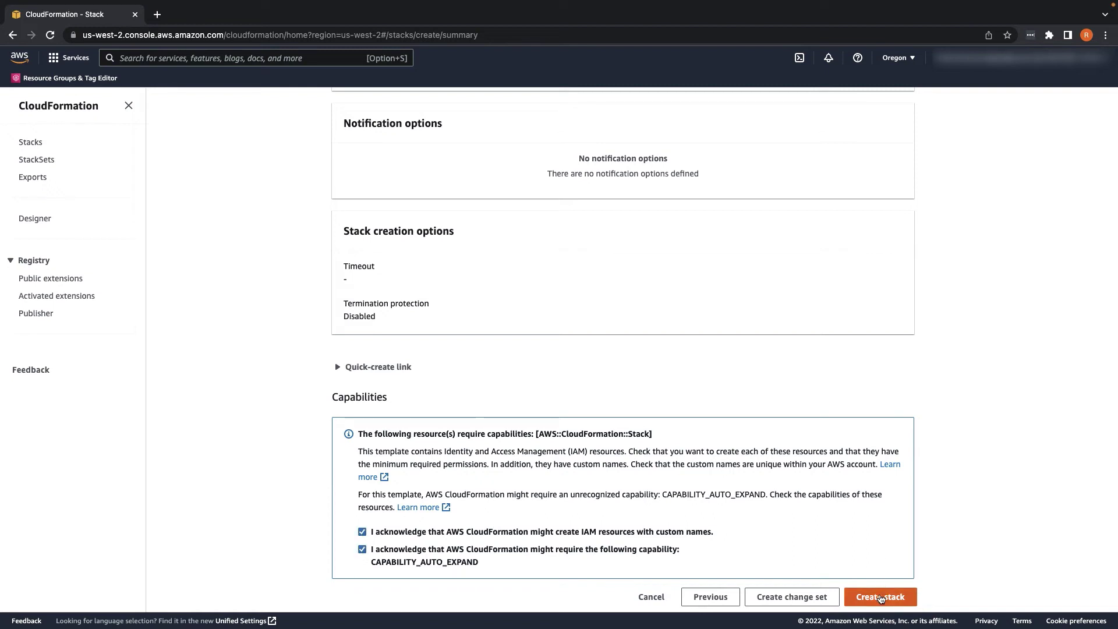
pyautogui.click(881, 598)
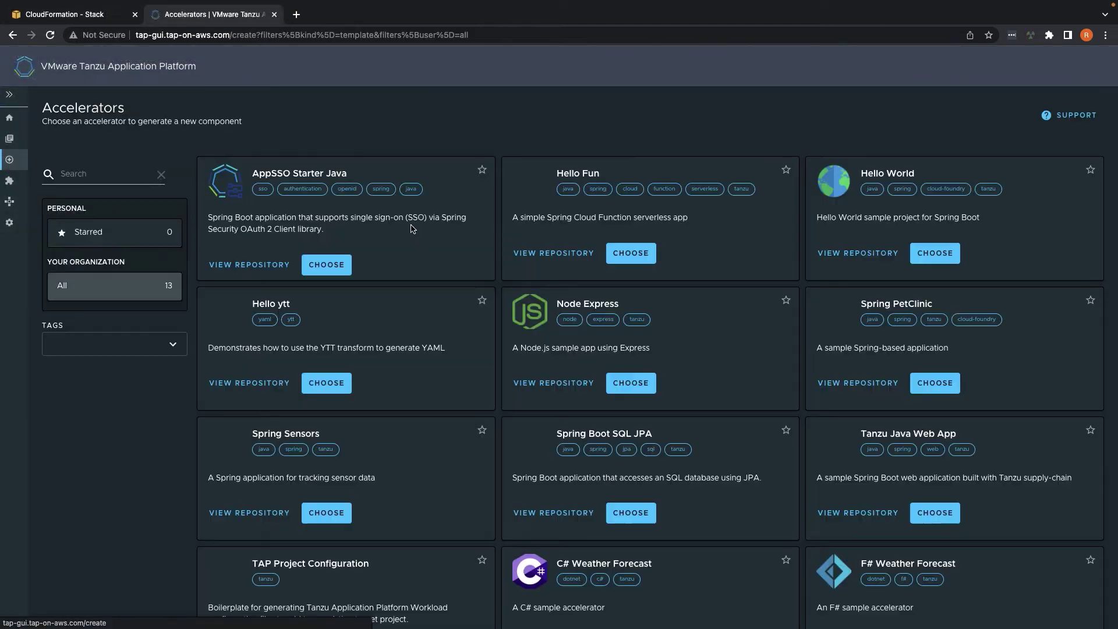
pyautogui.scroll(-3, 589, 305)
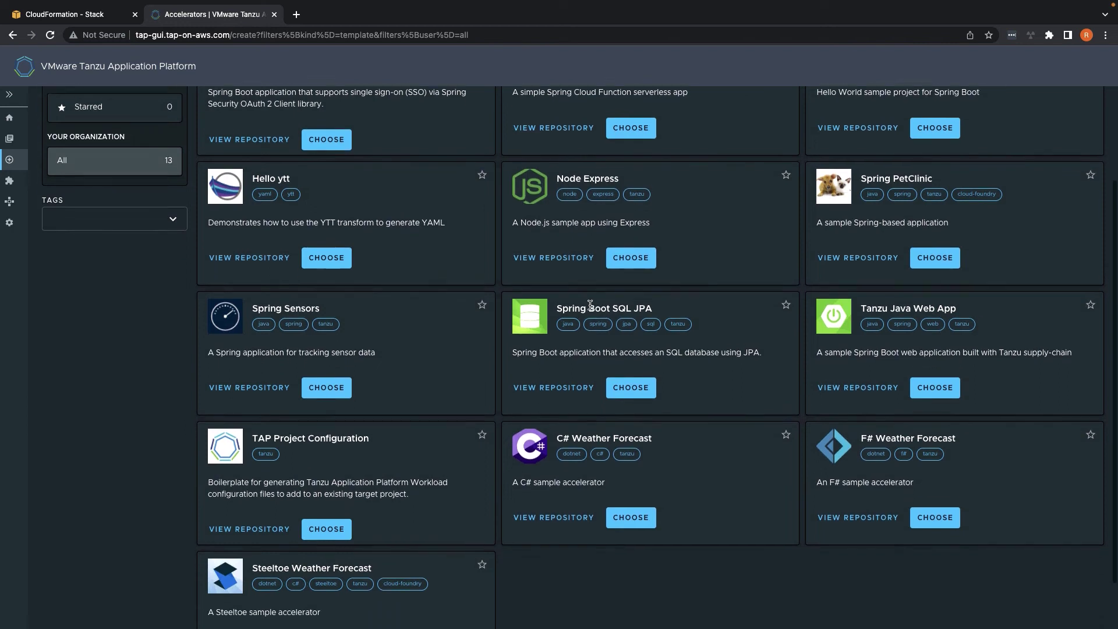
pyautogui.scroll(-1, 589, 306)
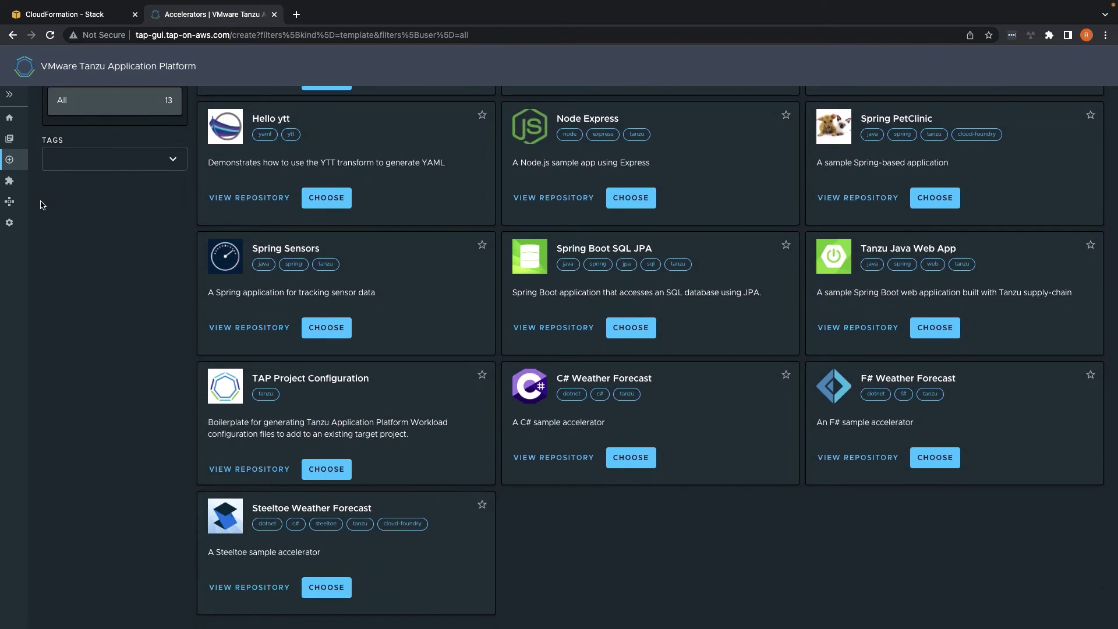
# - Open the tanzu-java-web-app workload's supply chain and review the Source Tester logs
pyautogui.click(9, 201)
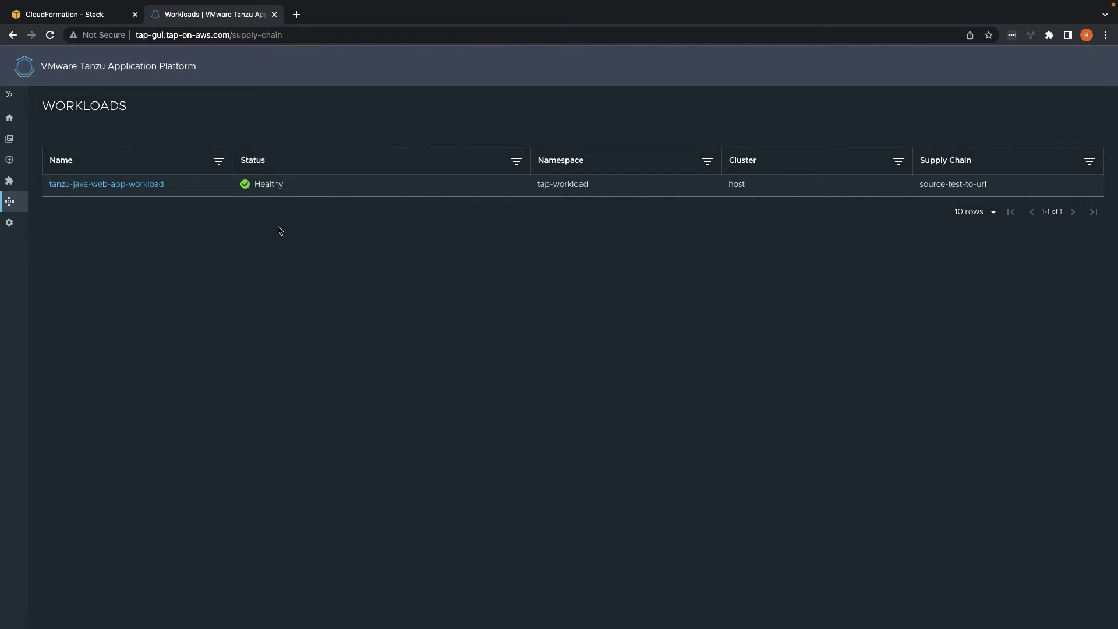
pyautogui.click(144, 184)
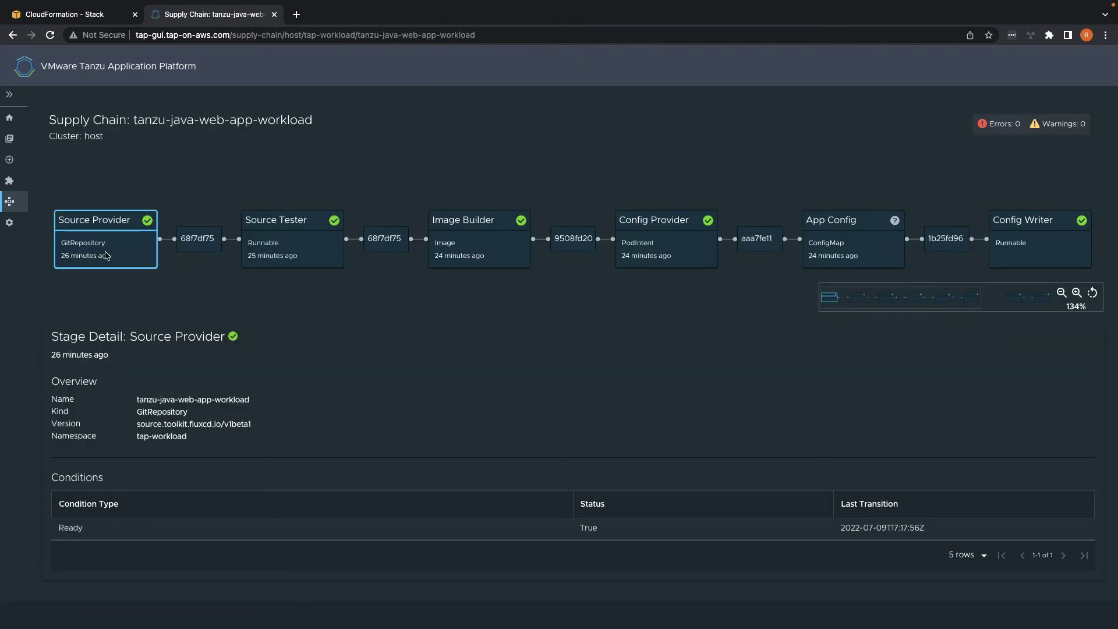
pyautogui.click(276, 255)
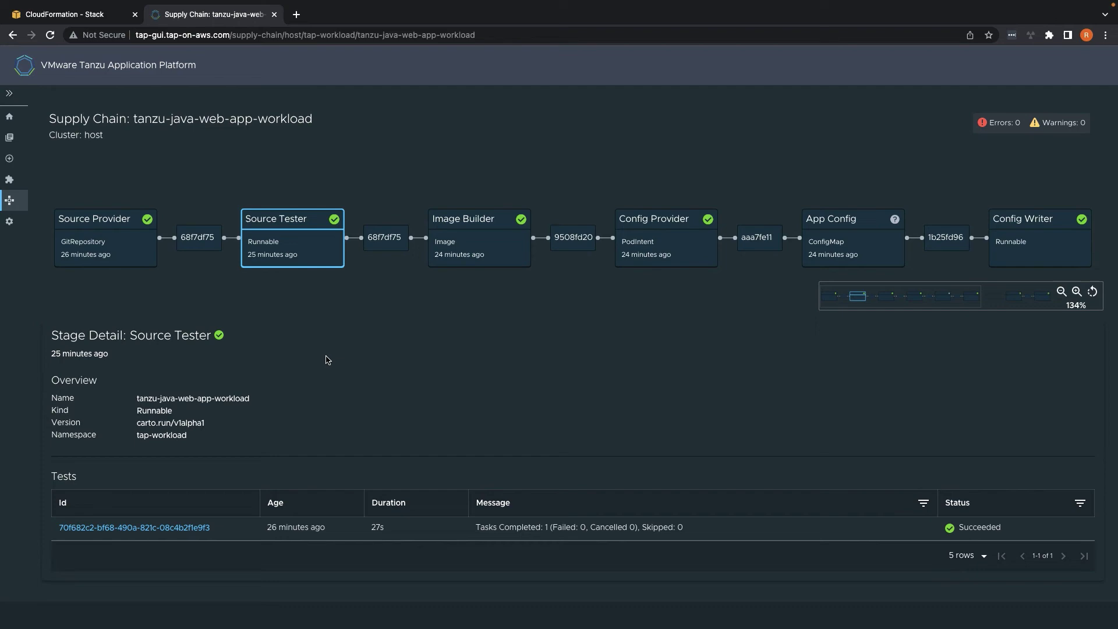
pyautogui.click(175, 528)
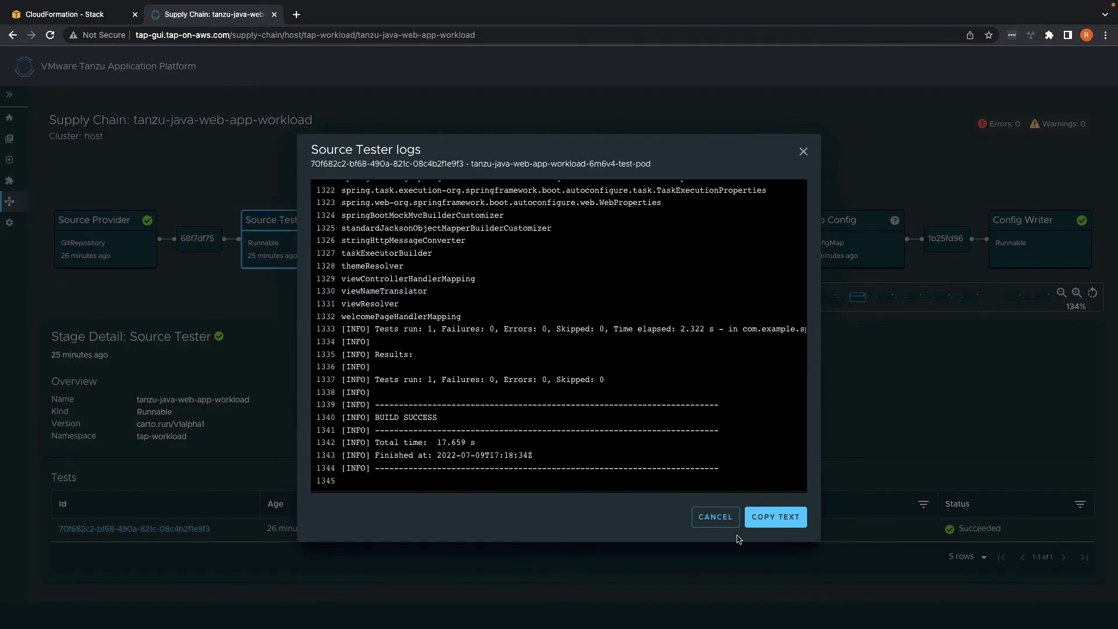
pyautogui.click(715, 516)
# - Review the Image Builder stage and its latest build logs
pyautogui.click(487, 258)
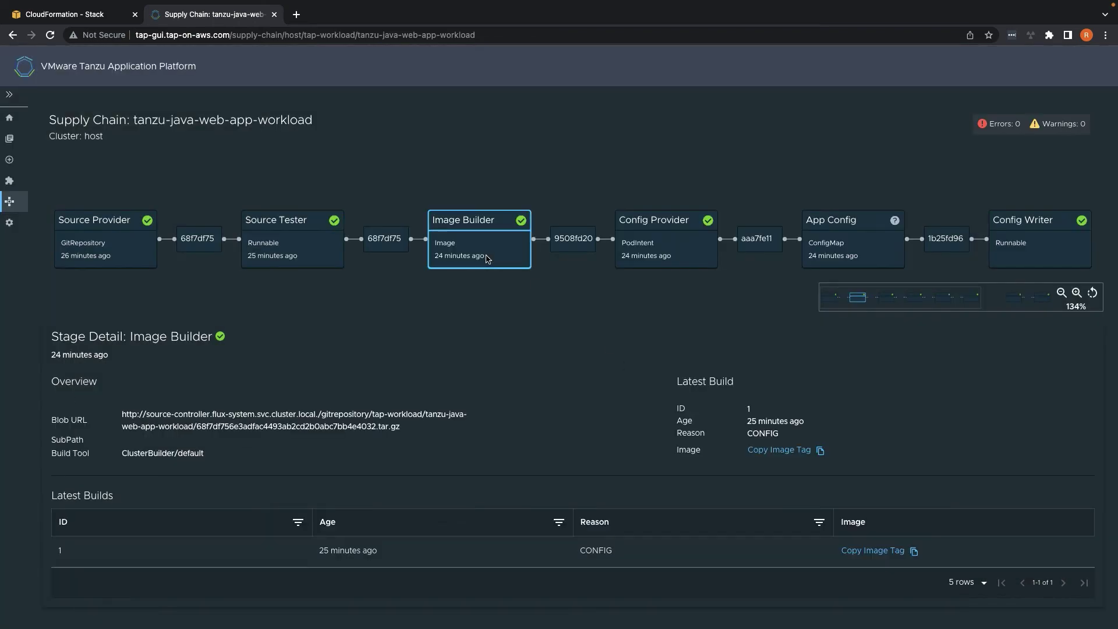
pyautogui.click(61, 553)
pyautogui.click(707, 516)
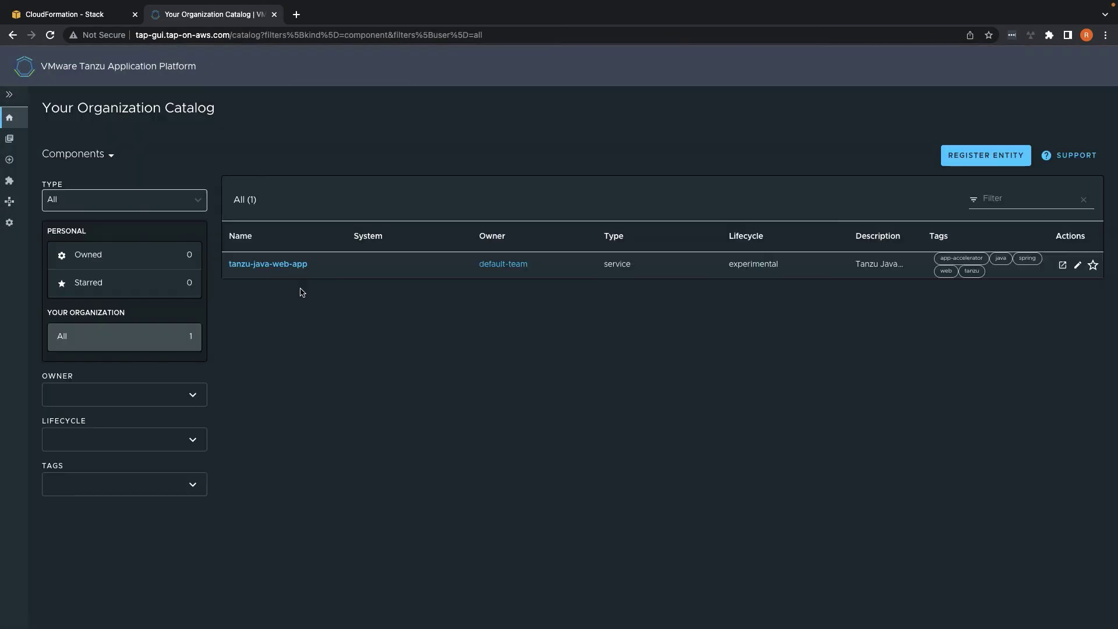
# - Inspect tanzu-java-web-app's runtime resources, Knative service and running pod, then return to the service
pyautogui.click(284, 264)
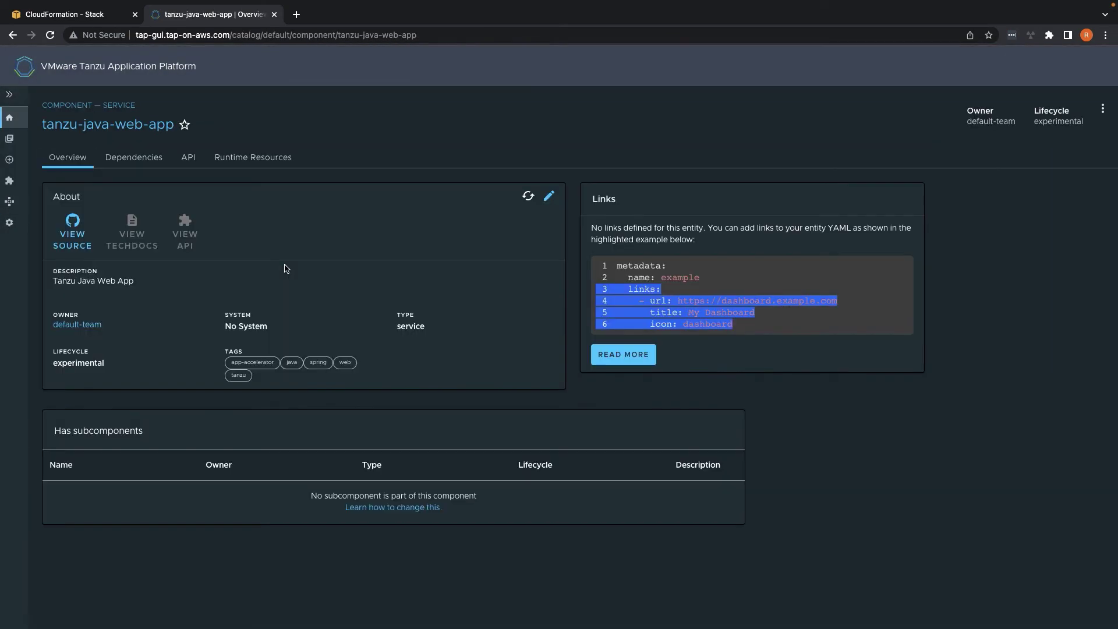
pyautogui.click(253, 159)
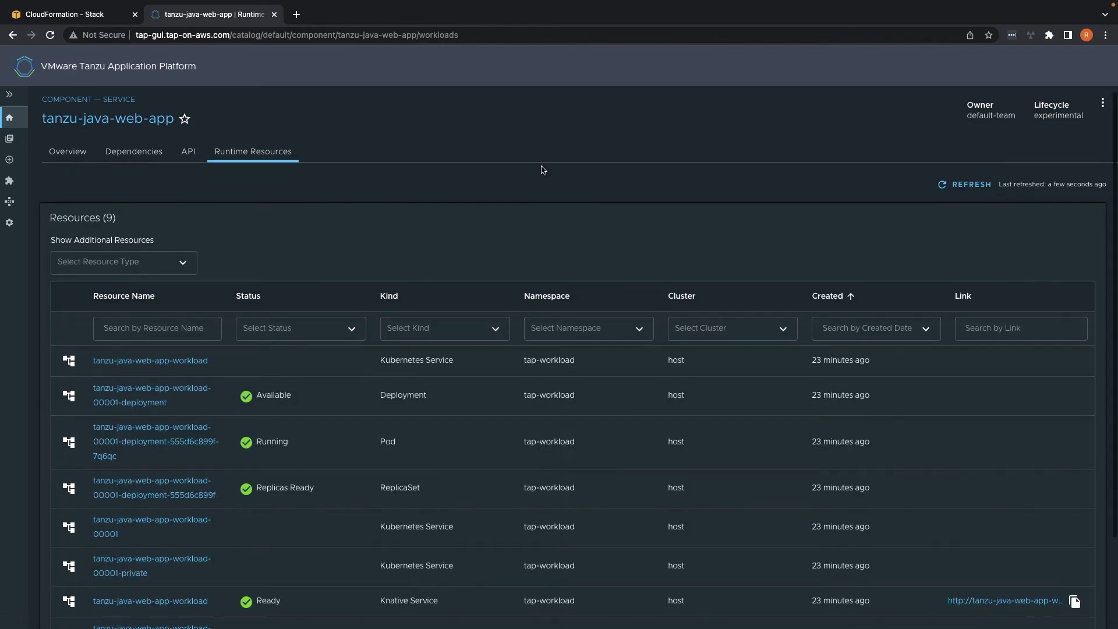
pyautogui.scroll(-3, 541, 169)
pyautogui.click(168, 495)
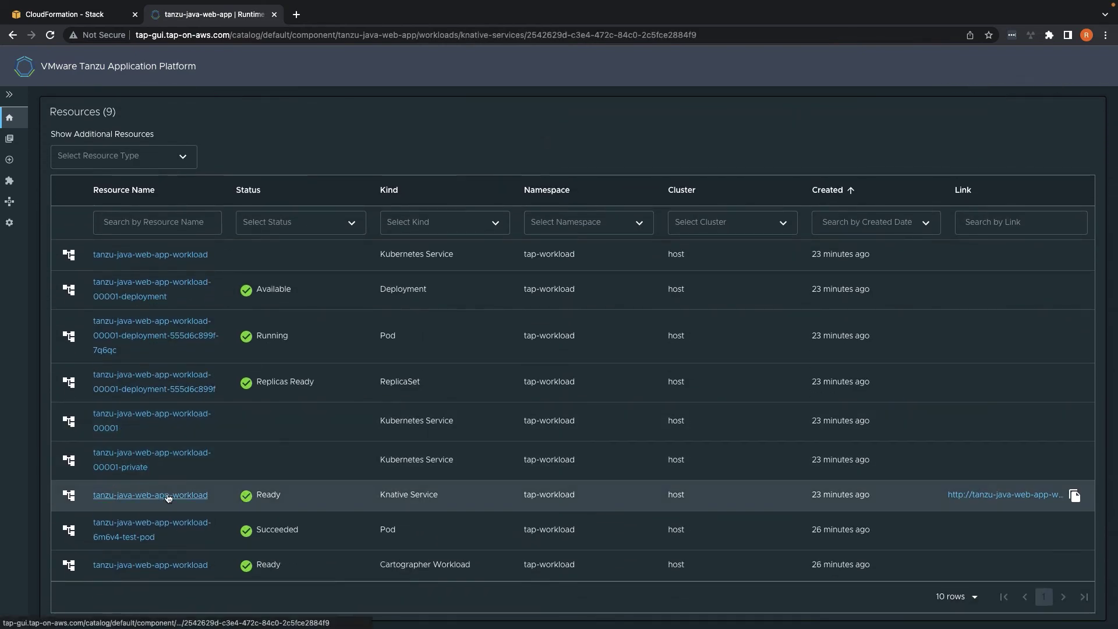
pyautogui.scroll(-3, 342, 354)
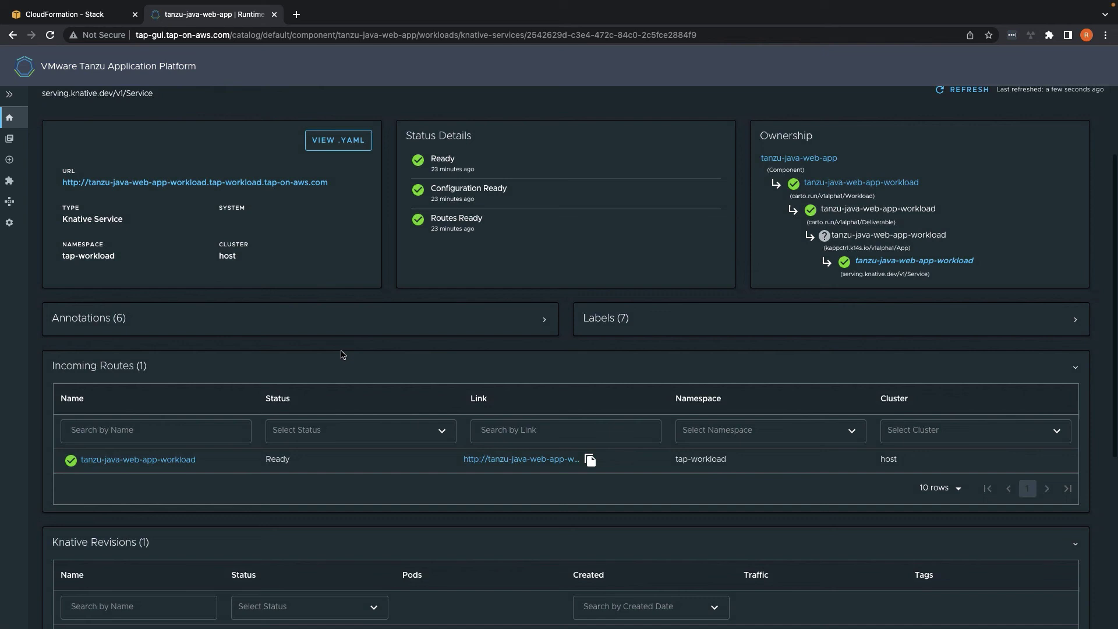
pyautogui.scroll(-1, 341, 354)
pyautogui.scroll(-1, 341, 355)
pyautogui.scroll(-1, 341, 354)
pyautogui.scroll(-1, 342, 354)
pyautogui.scroll(-1, 342, 354)
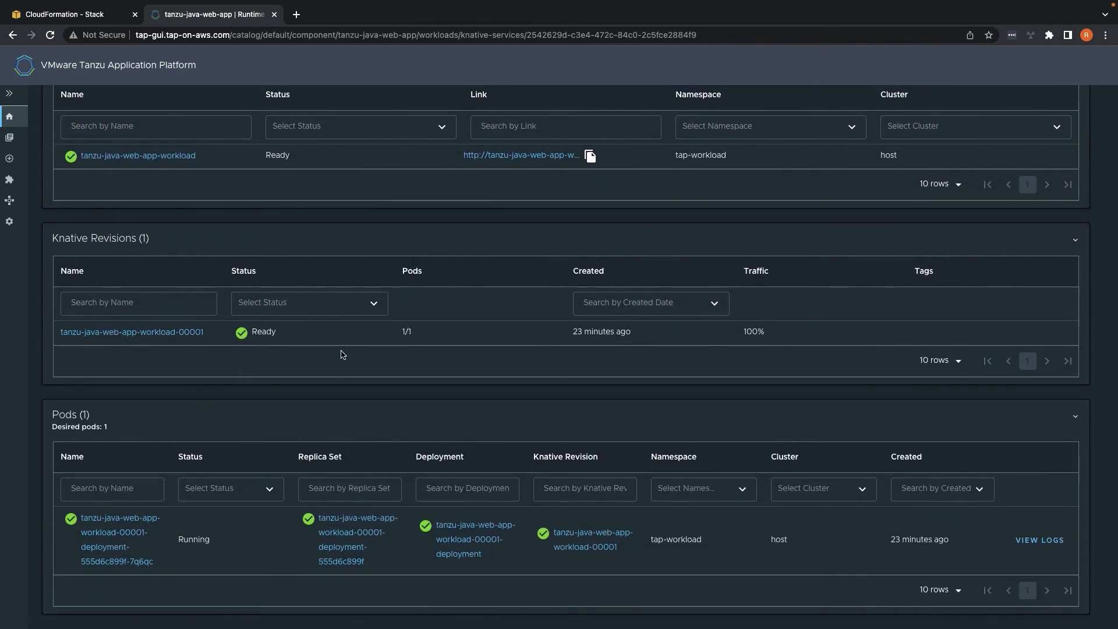
pyautogui.click(108, 543)
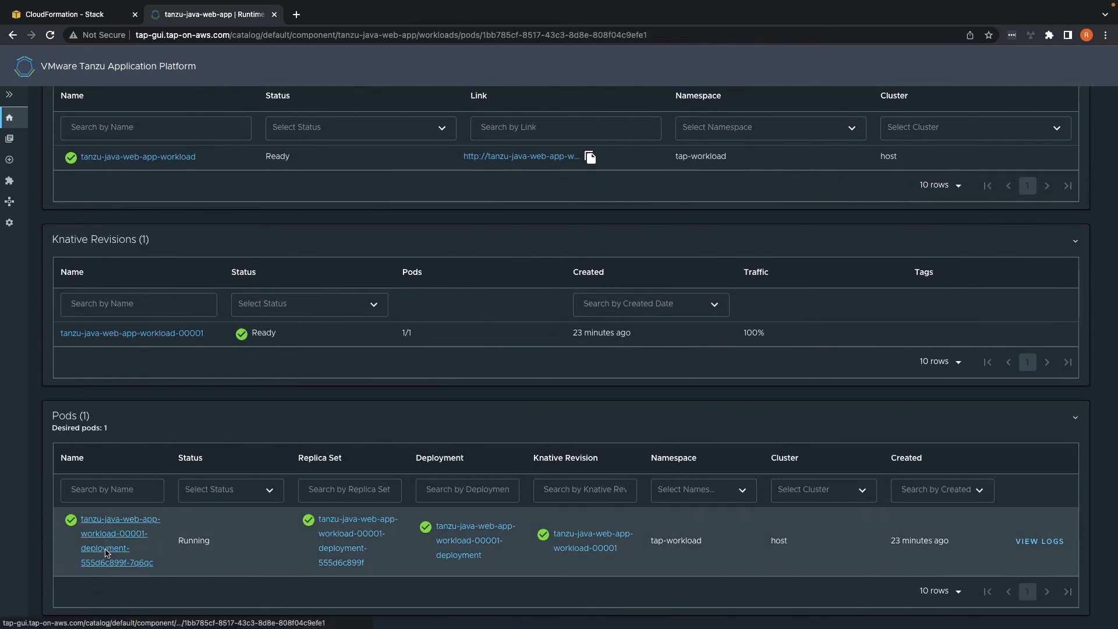
pyautogui.scroll(-2, 333, 488)
pyautogui.scroll(-3, 333, 488)
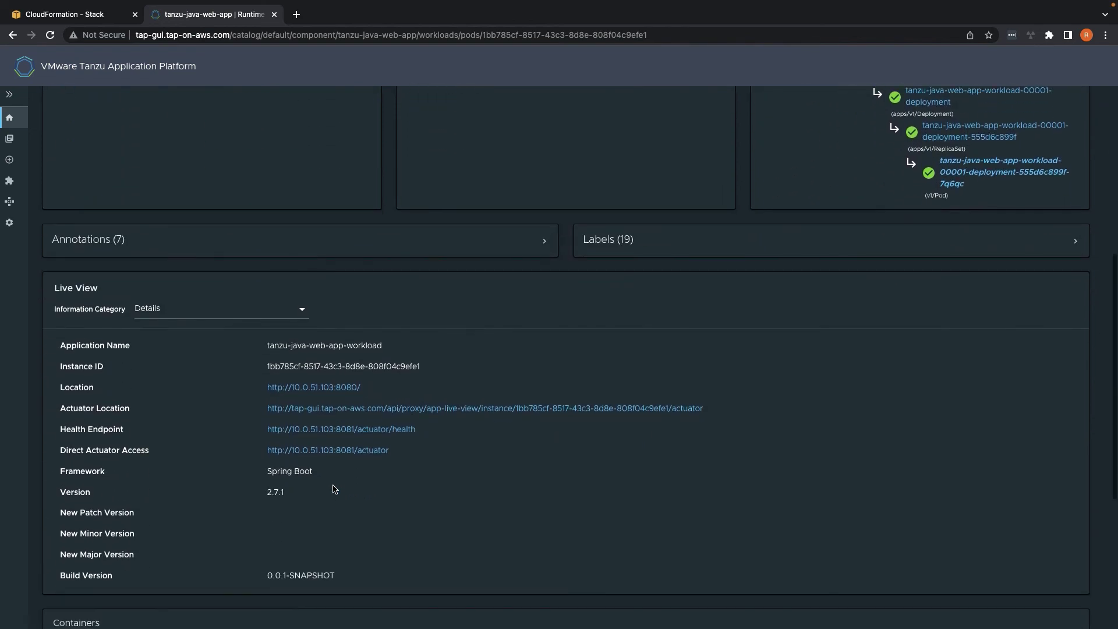
pyautogui.hotkey('alt', 'Left')
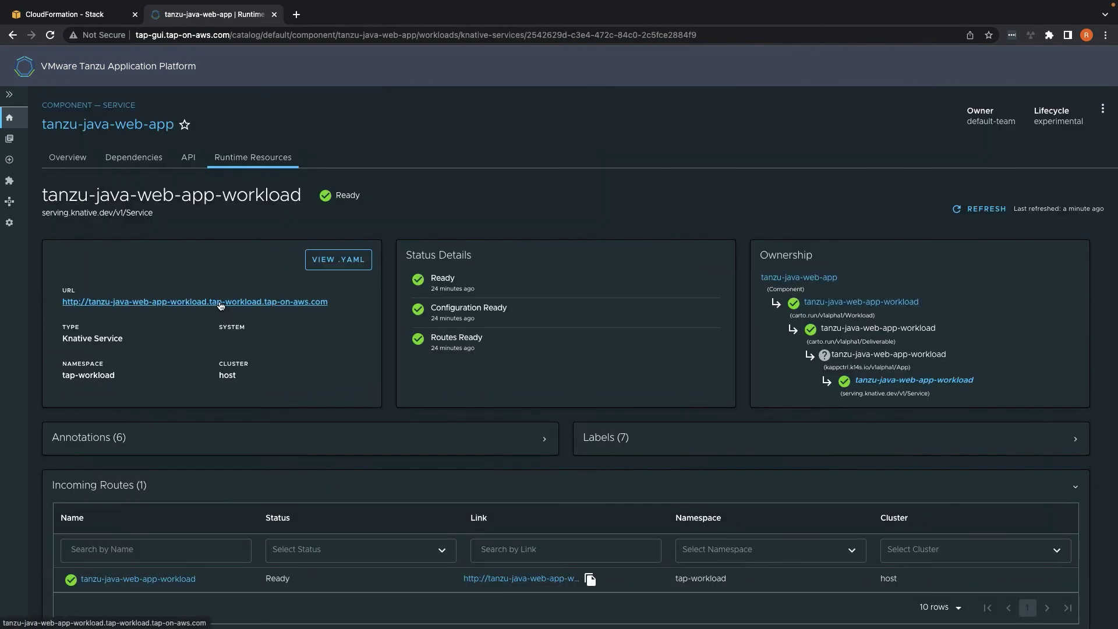